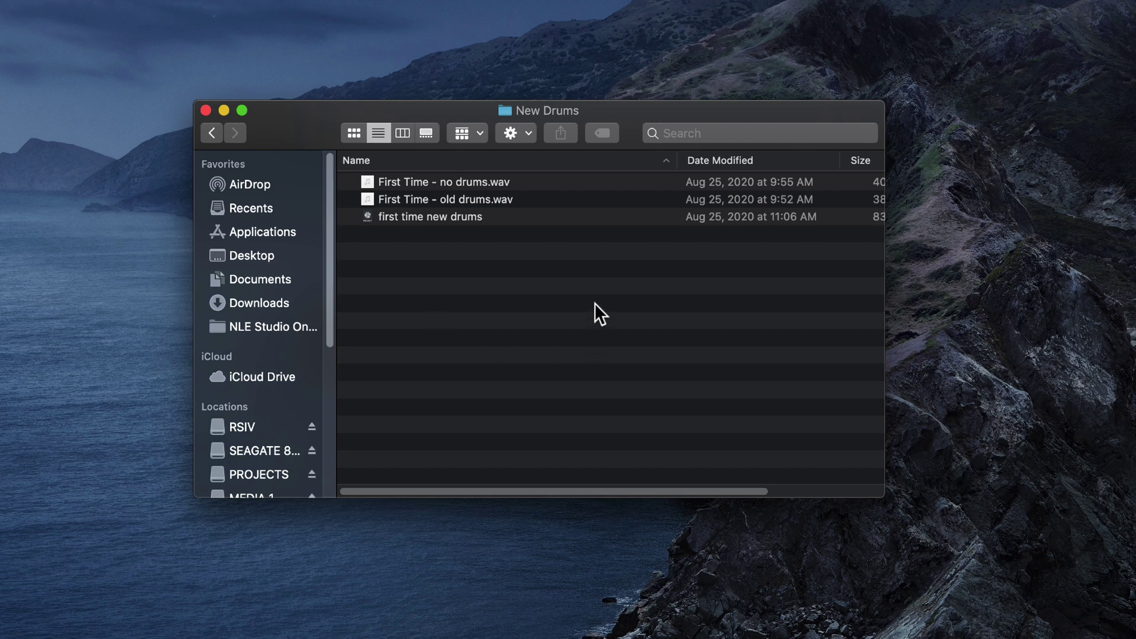
# Narrow the Name column to reveal Size and Kind, then select the 'first time new drums' project.
pyautogui.moveTo(675, 162); pyautogui.dragTo(562, 163)
pyautogui.click(461, 219)
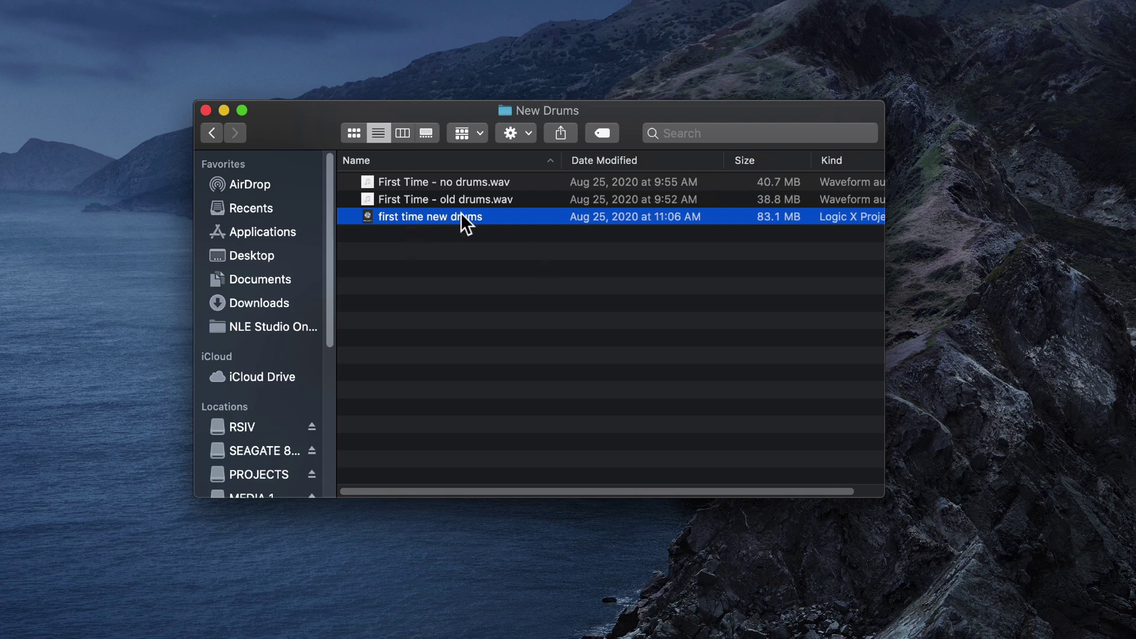
pyautogui.doubleClick(461, 216)
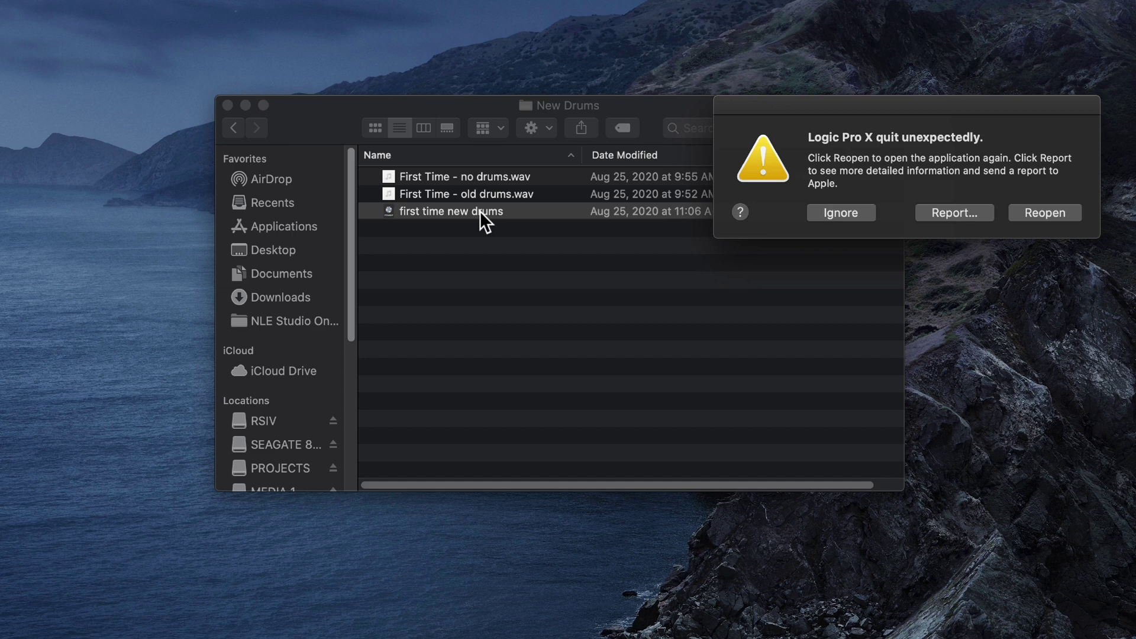
pyautogui.moveTo(860, 102); pyautogui.dragTo(587, 268)
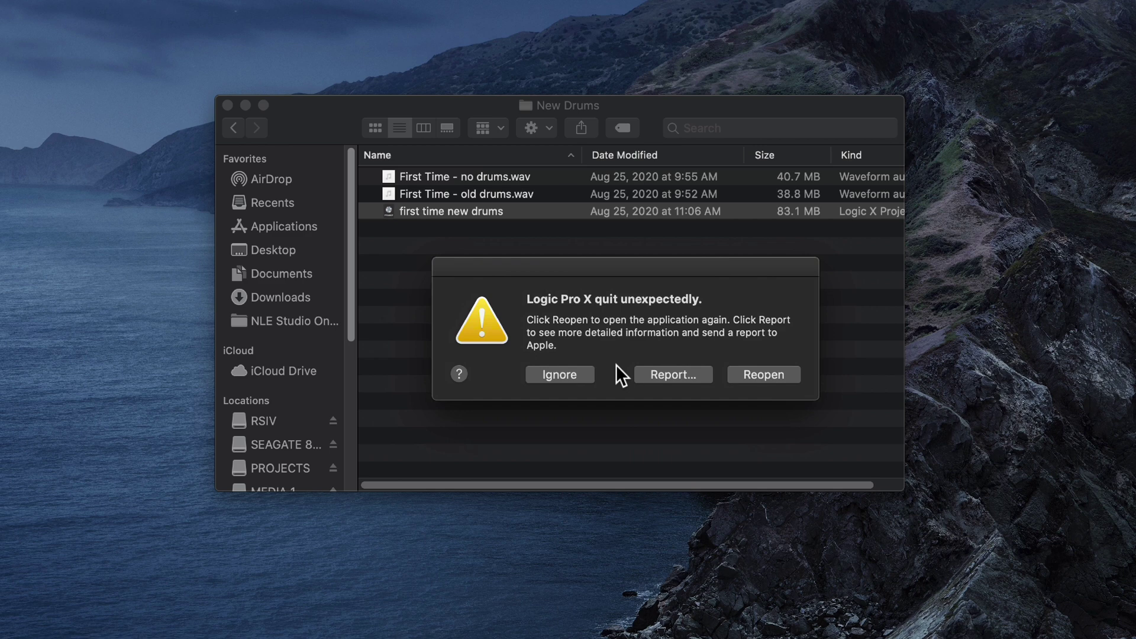
# Dismiss the crash alert, relaunch Logic Pro X and start a new empty project.
pyautogui.click(585, 374)
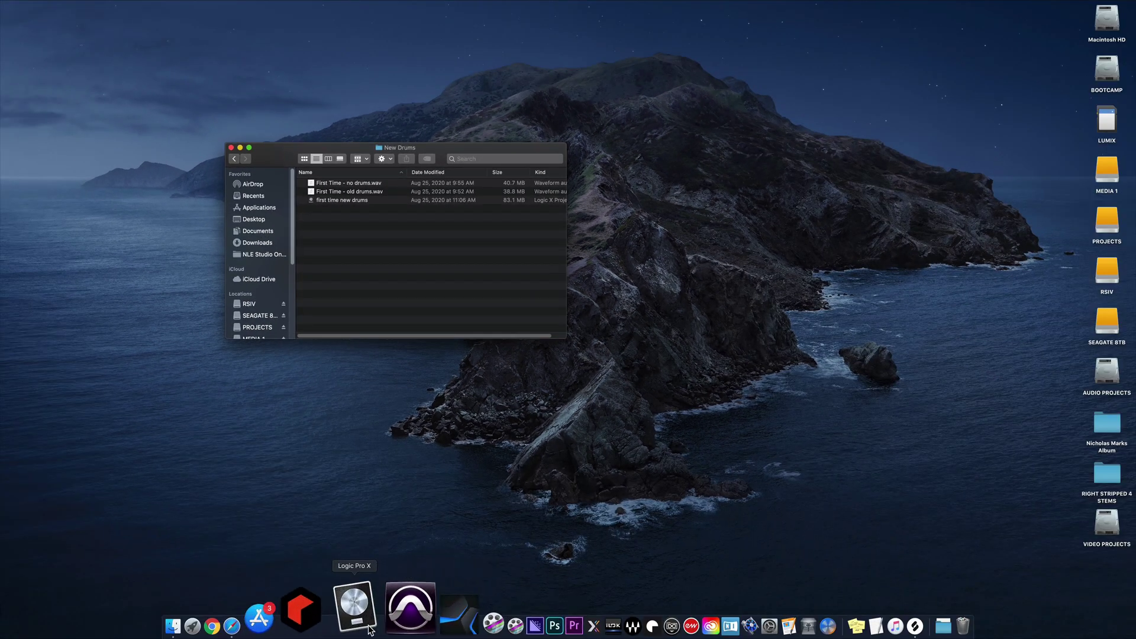
pyautogui.click(367, 627)
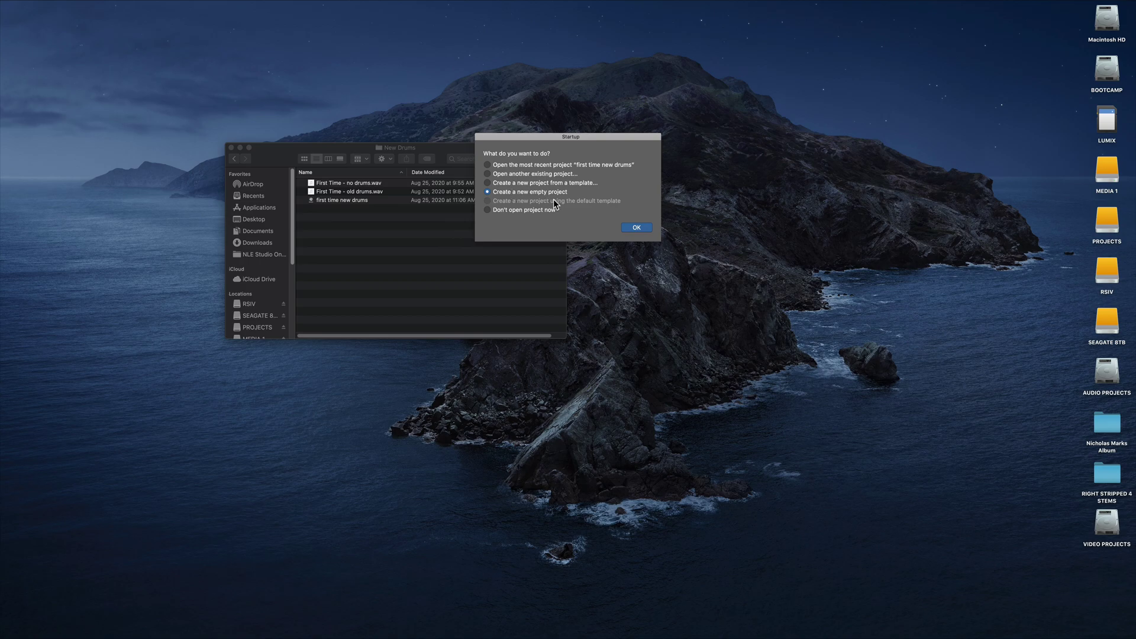
pyautogui.click(632, 227)
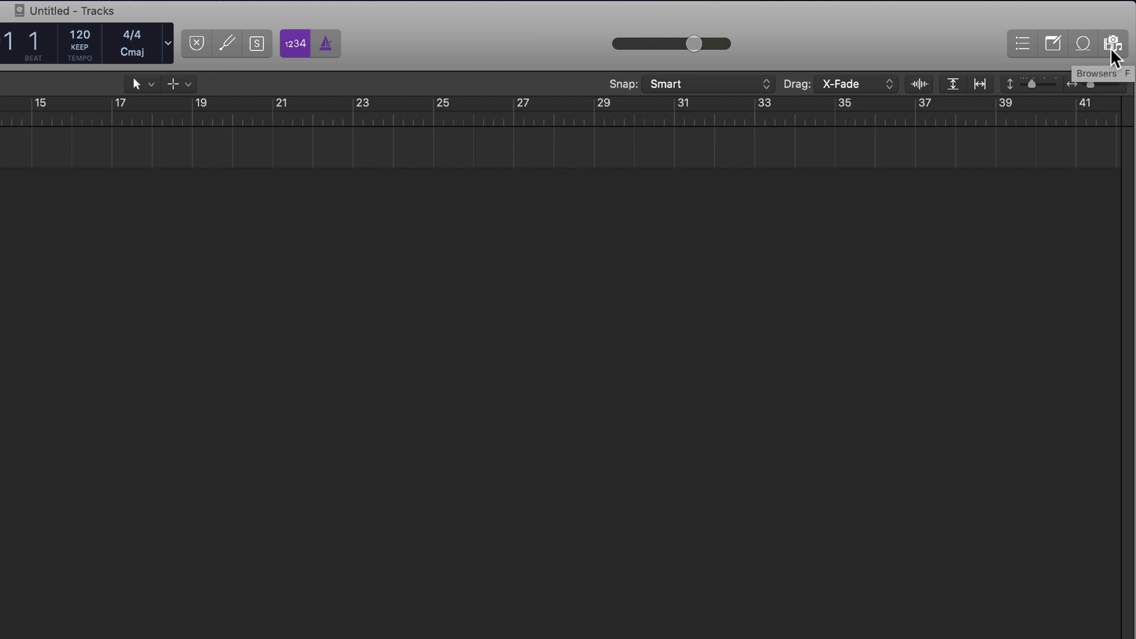
# Show the Browsers panel with the All Files view.
pyautogui.click(1112, 52)
pyautogui.click(1111, 52)
pyautogui.click(1112, 52)
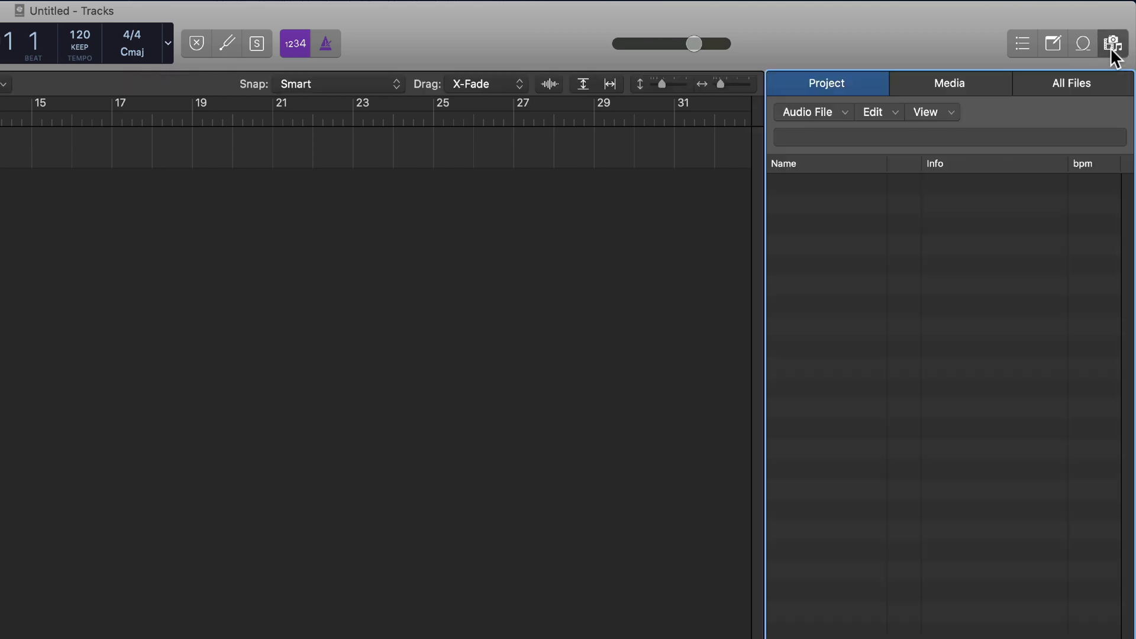
pyautogui.click(1078, 90)
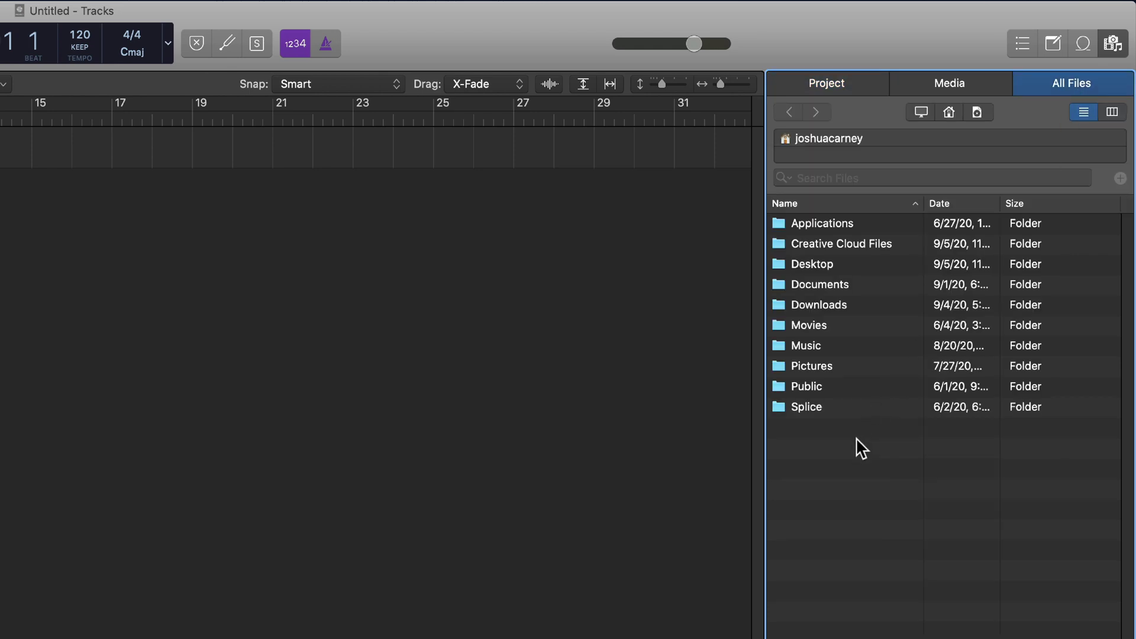
# Navigate to Desktop > AUDIO PROJECTS > Uri Mixes July 2020 > New Drums and select 'first time new drums'.
pyautogui.doubleClick(818, 261)
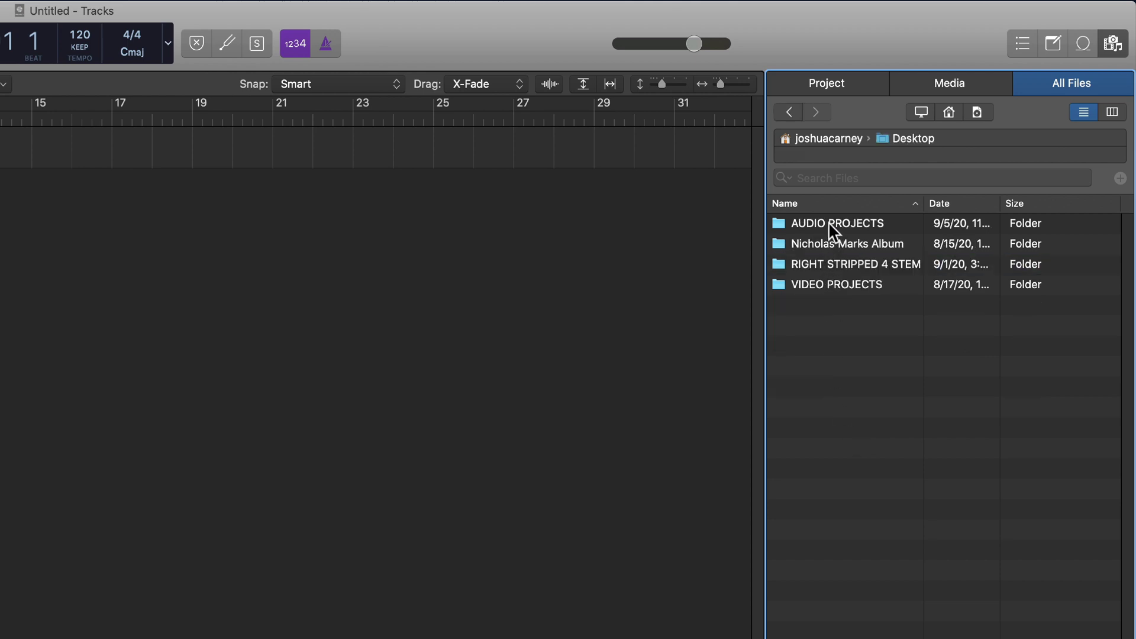
pyautogui.doubleClick(826, 221)
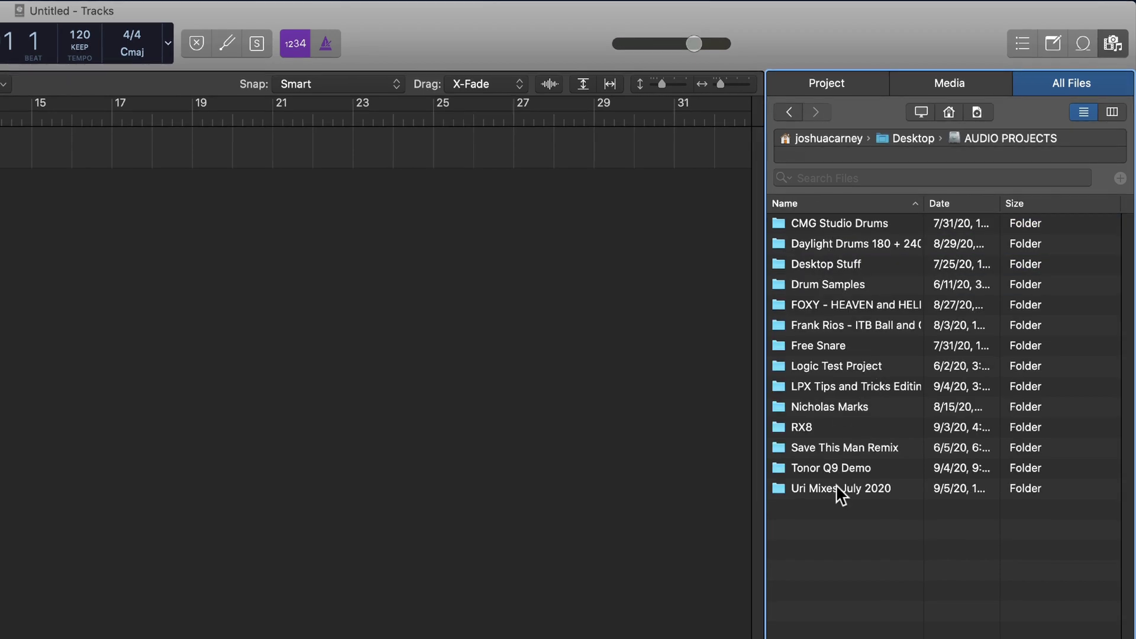
pyautogui.doubleClick(836, 488)
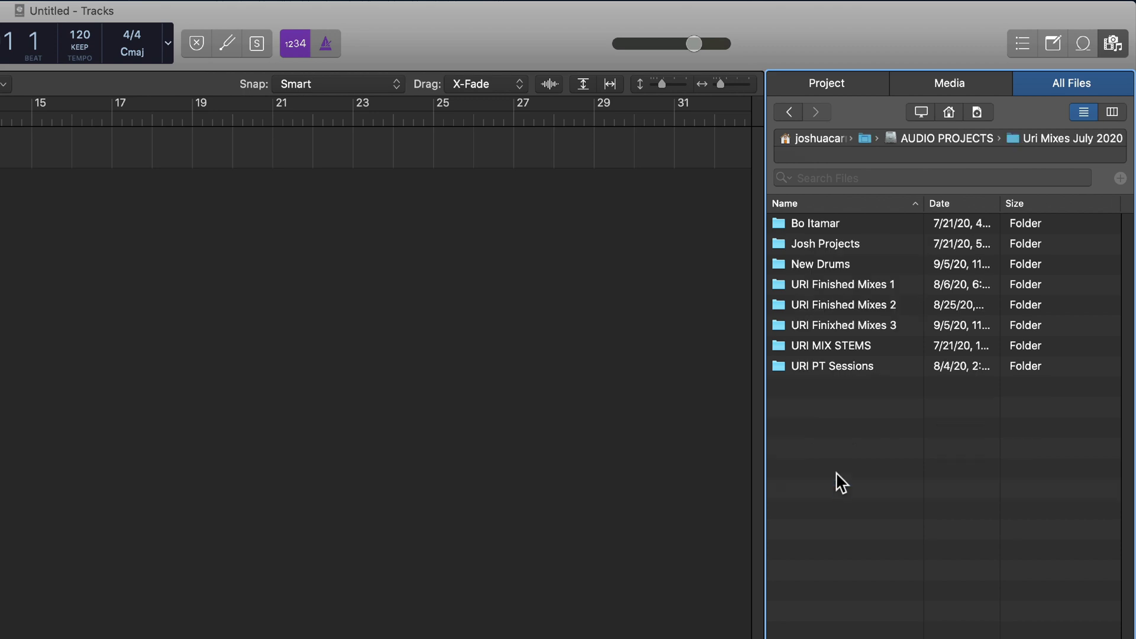
pyautogui.doubleClick(818, 265)
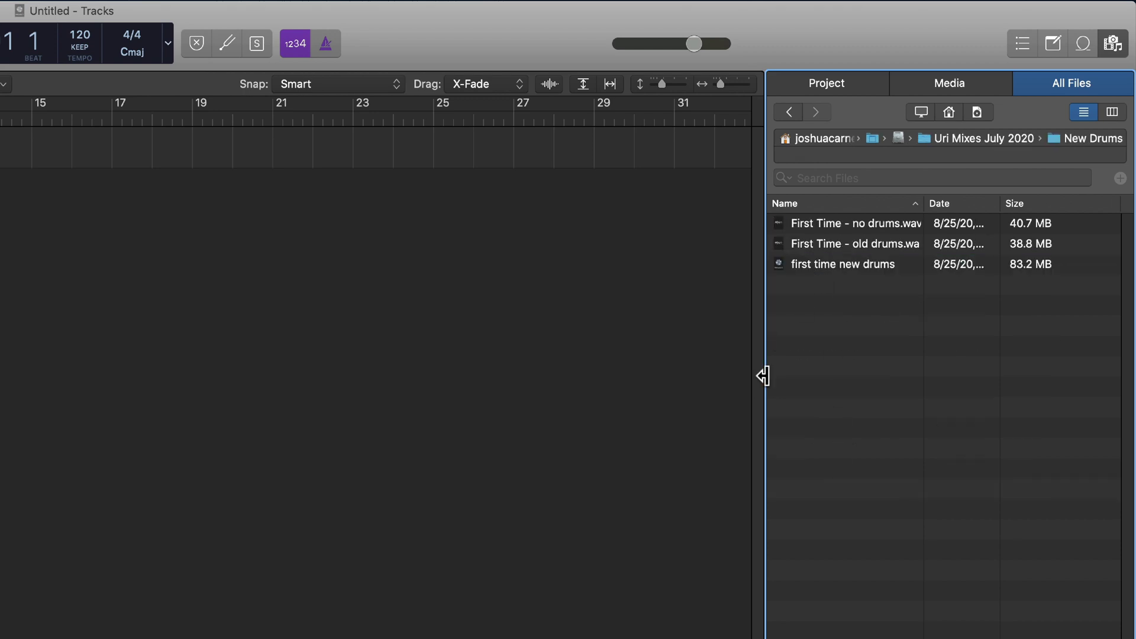
pyautogui.moveTo(763, 376); pyautogui.dragTo(698, 379)
pyautogui.click(760, 267)
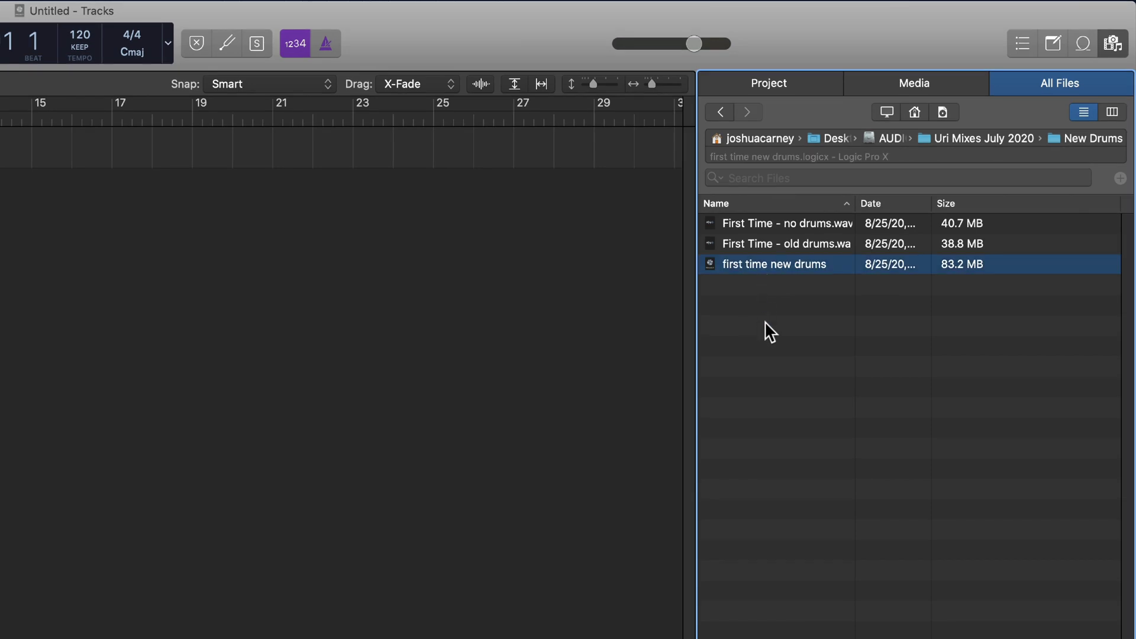
# List the tracks inside 'first time new drums' and widen the browser and track name column.
pyautogui.doubleClick(808, 267)
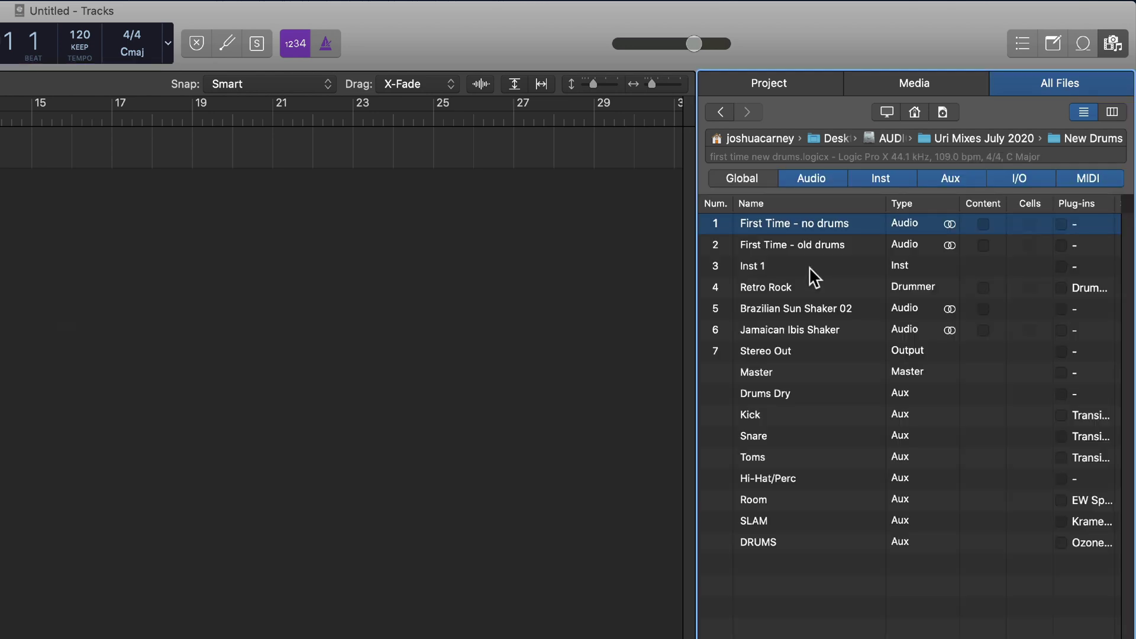
pyautogui.moveTo(698, 562); pyautogui.dragTo(389, 548)
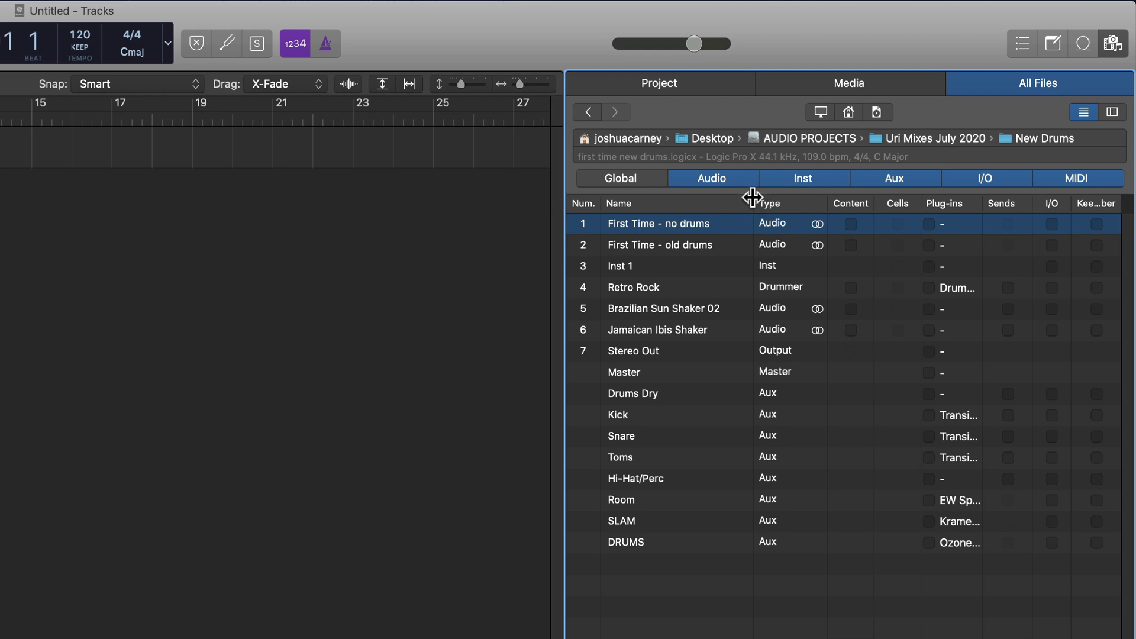
pyautogui.moveTo(752, 201); pyautogui.dragTo(774, 201)
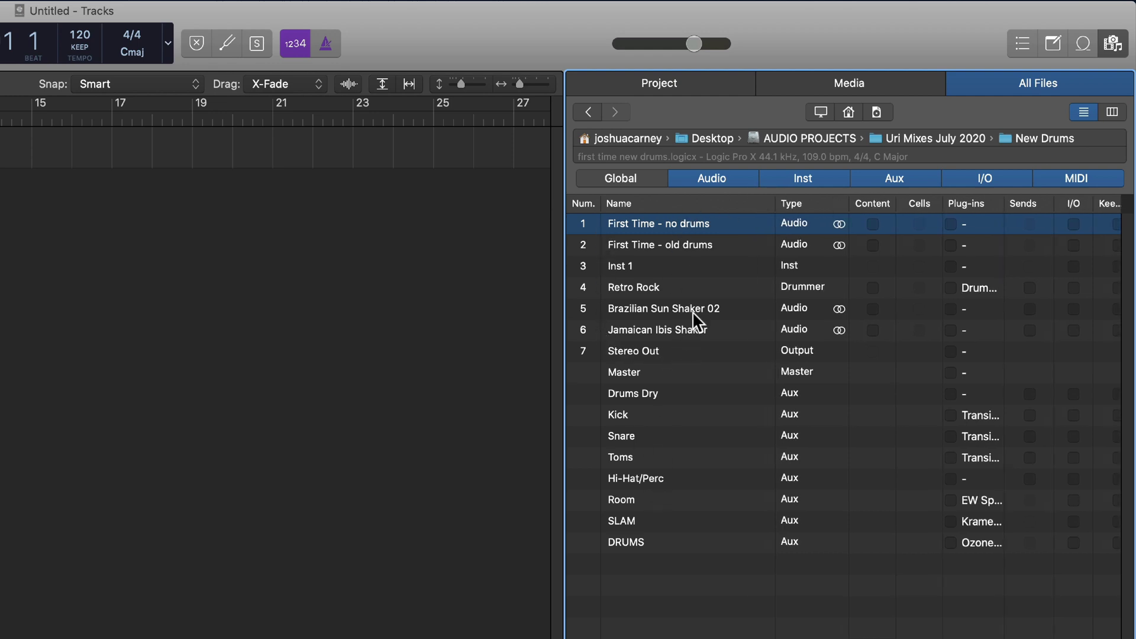
# Inspect the Retro Rock, Stereo Out and Master tracks and widen the plug-ins column.
pyautogui.click(832, 283)
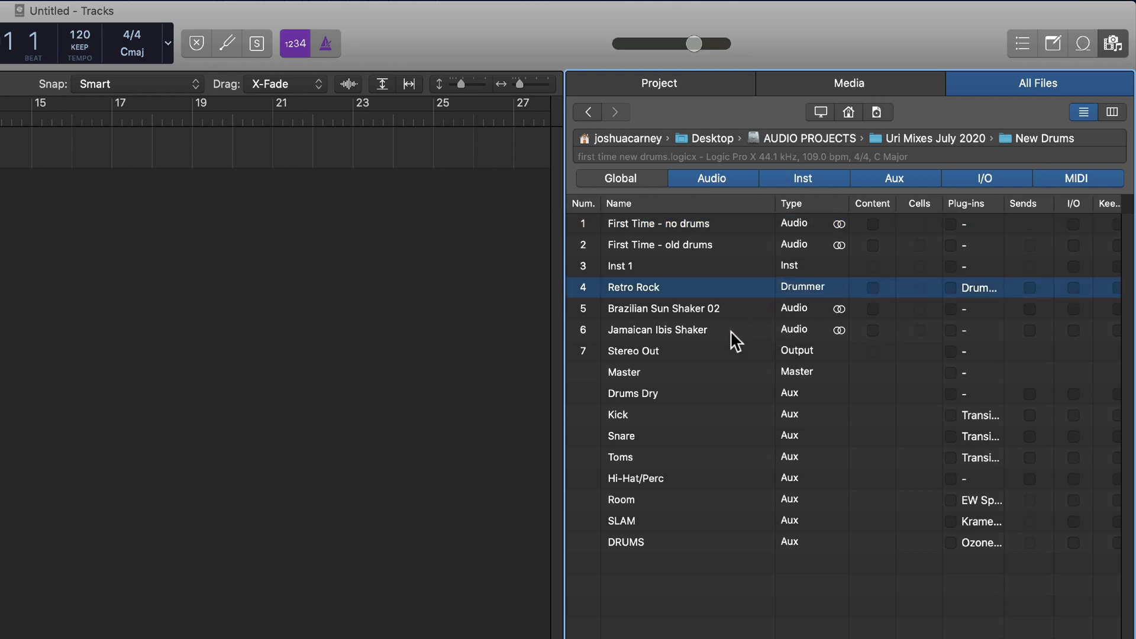
pyautogui.click(725, 349)
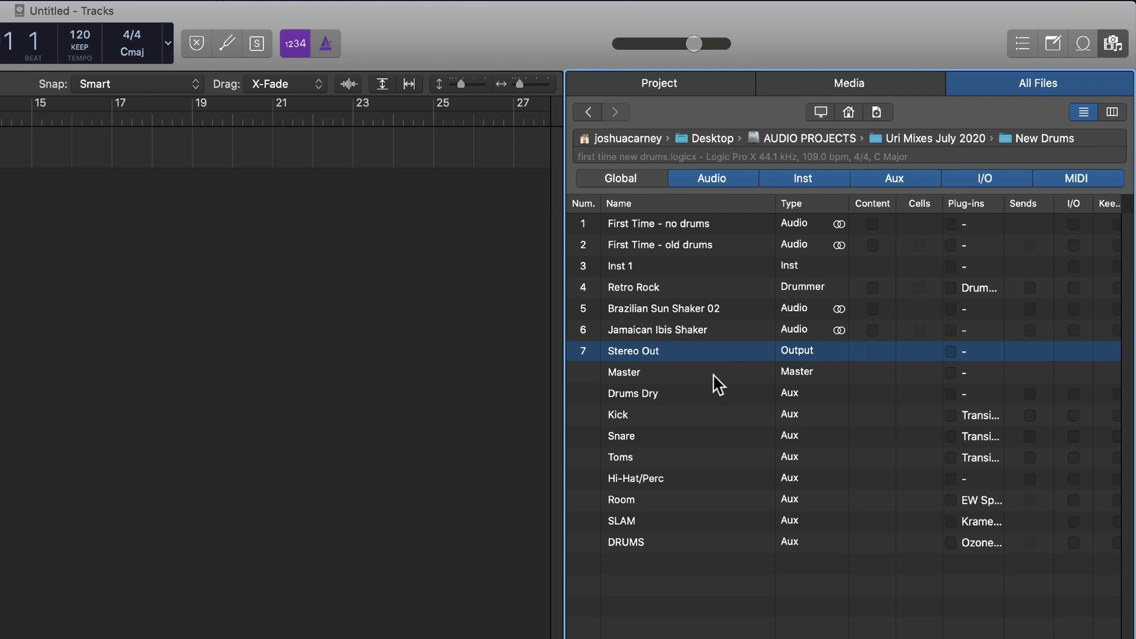
pyautogui.click(725, 372)
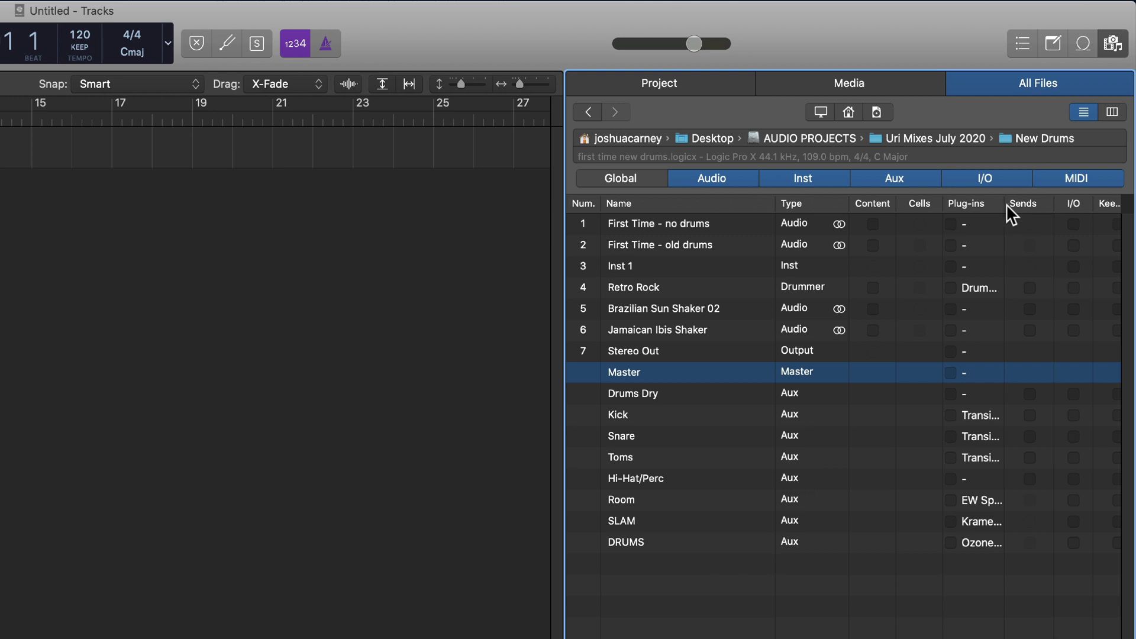
pyautogui.moveTo(1005, 203)
pyautogui.mouseDown()
pyautogui.moveTo(1077, 203)
pyautogui.moveTo(994, 203)
pyautogui.mouseUp()
pyautogui.hscroll(5, 758, 628)
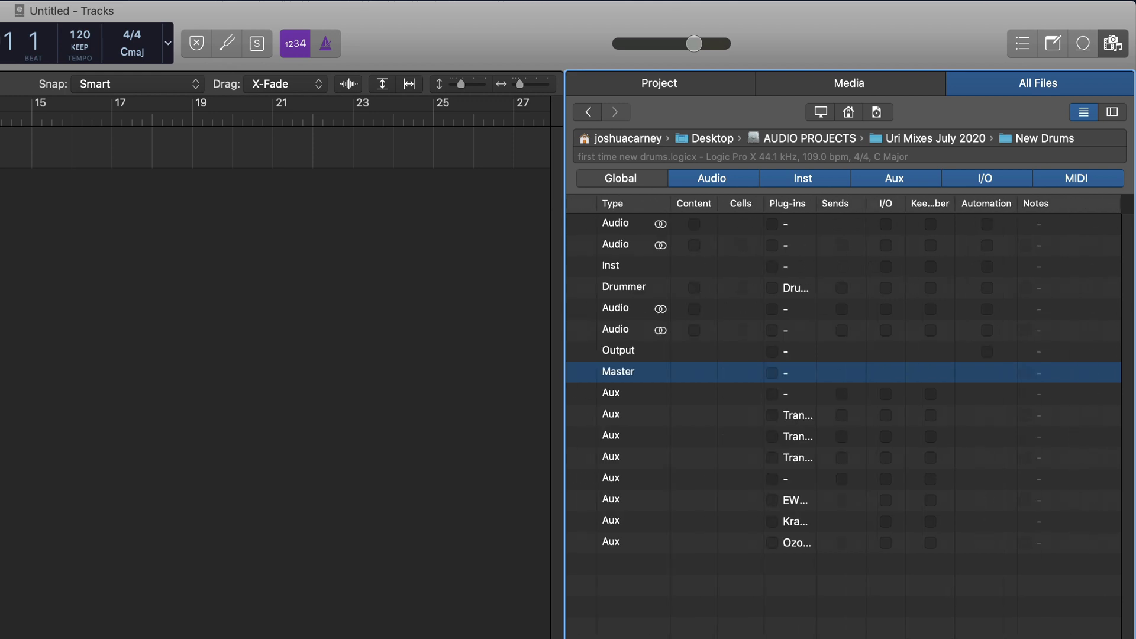
pyautogui.hscroll(-5, 829, 378)
# Check Content, Plug-ins, Sends, I/O, Keeper, Automation and Notes for all 17 tracks.
pyautogui.press('super+a')
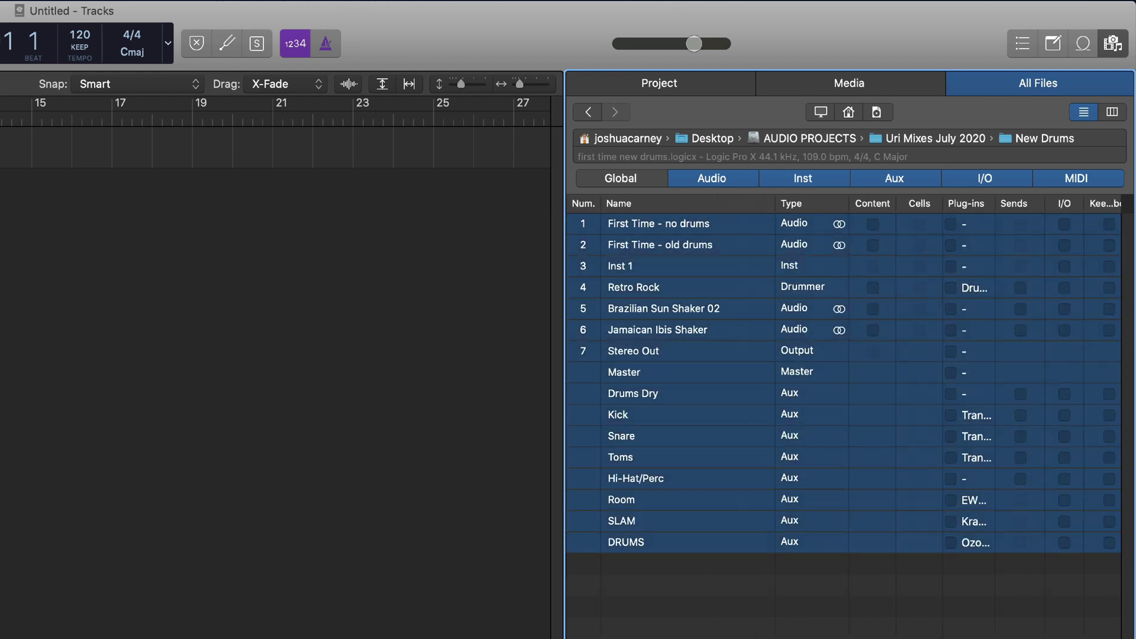
pyautogui.click(873, 331)
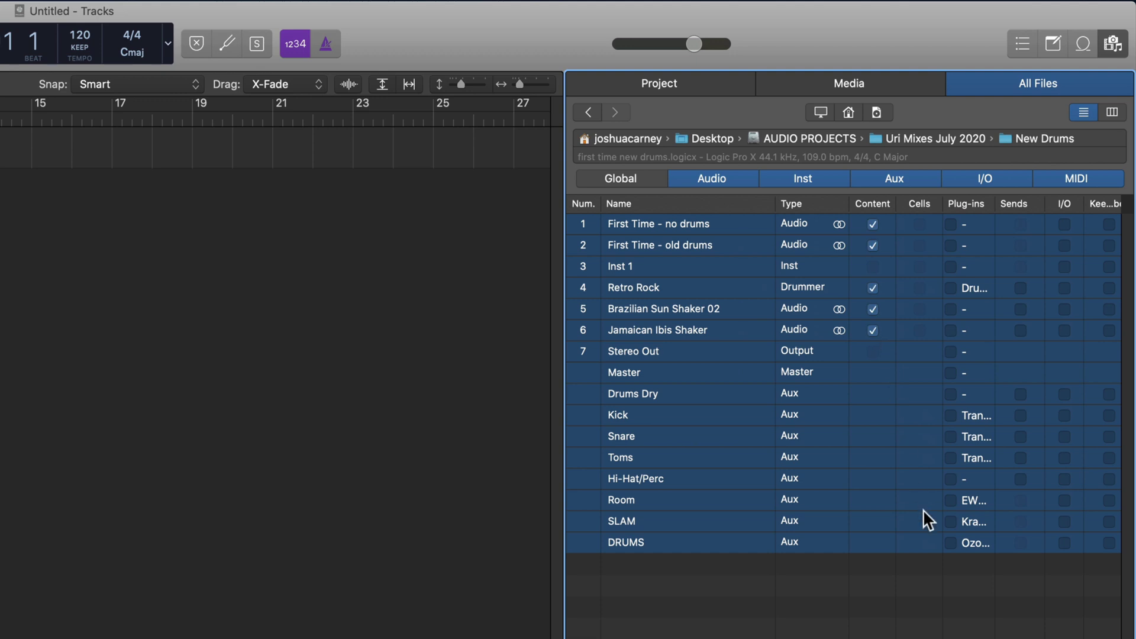
pyautogui.click(950, 543)
pyautogui.hscroll(3, 868, 591)
pyautogui.click(841, 479)
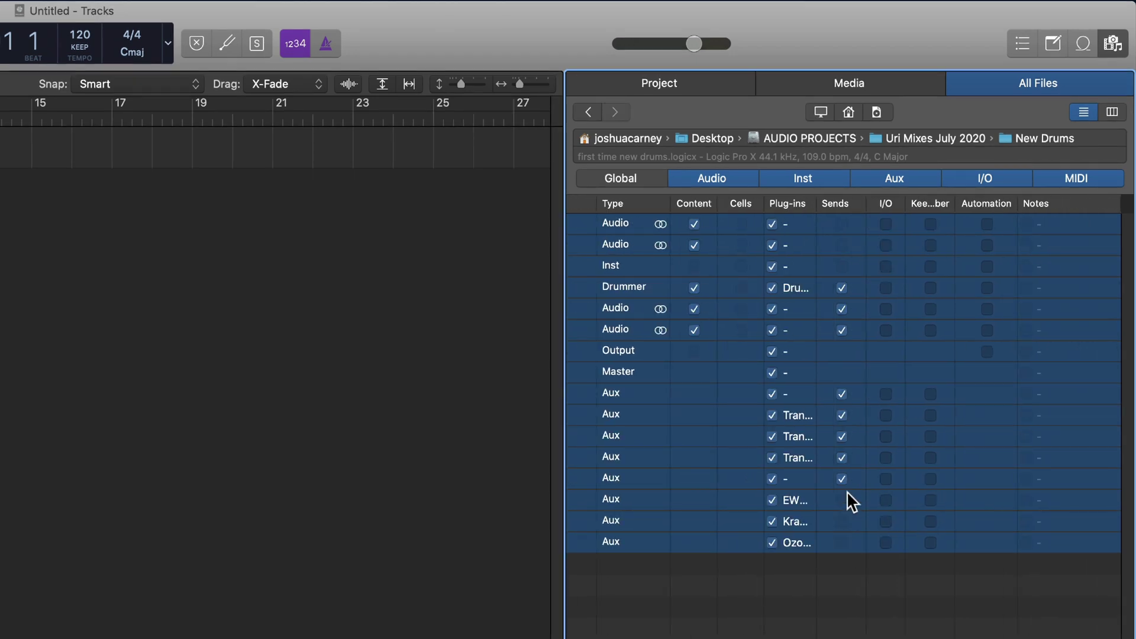
pyautogui.click(886, 543)
pyautogui.click(931, 542)
pyautogui.click(988, 355)
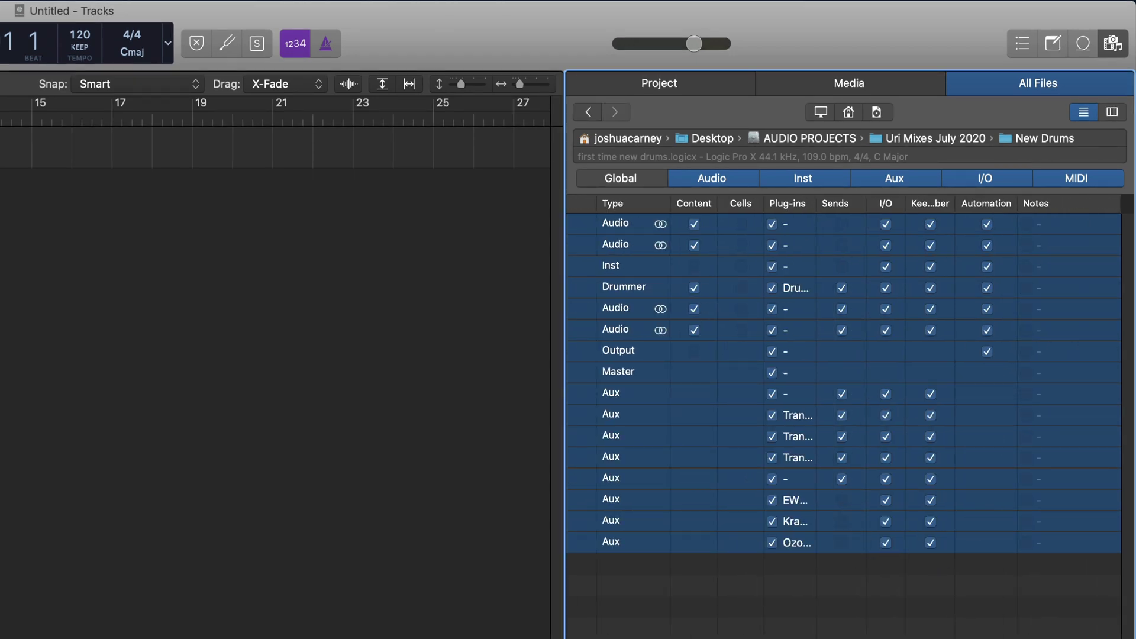
pyautogui.click(1026, 542)
pyautogui.click(1025, 585)
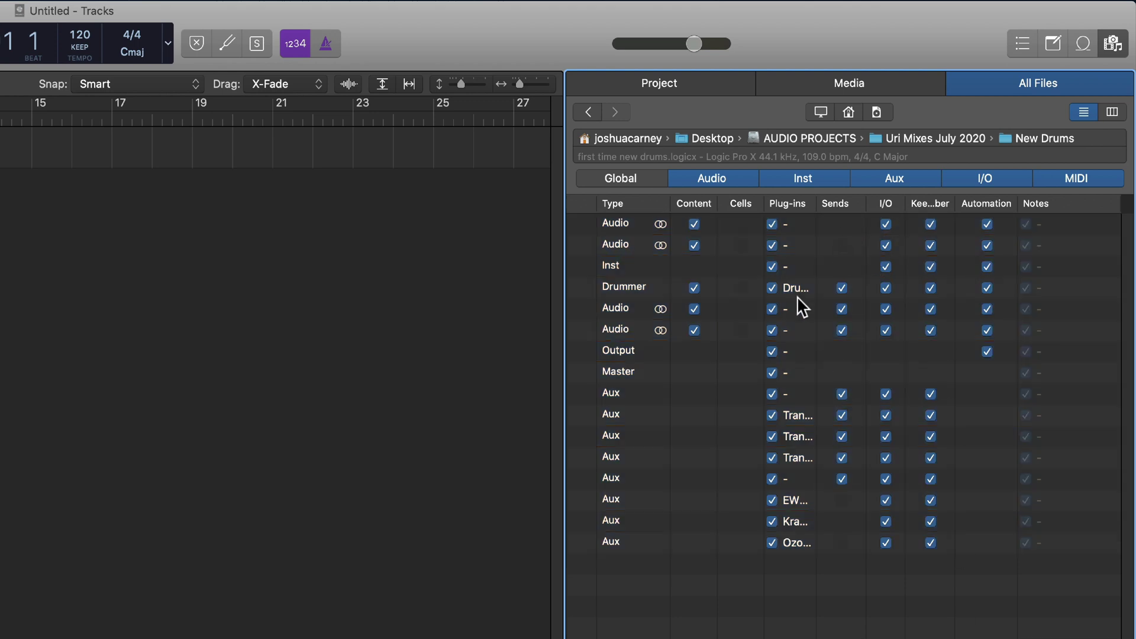
pyautogui.moveTo(1019, 203)
pyautogui.mouseDown()
pyautogui.moveTo(1035, 203)
pyautogui.moveTo(1024, 204)
pyautogui.mouseUp()
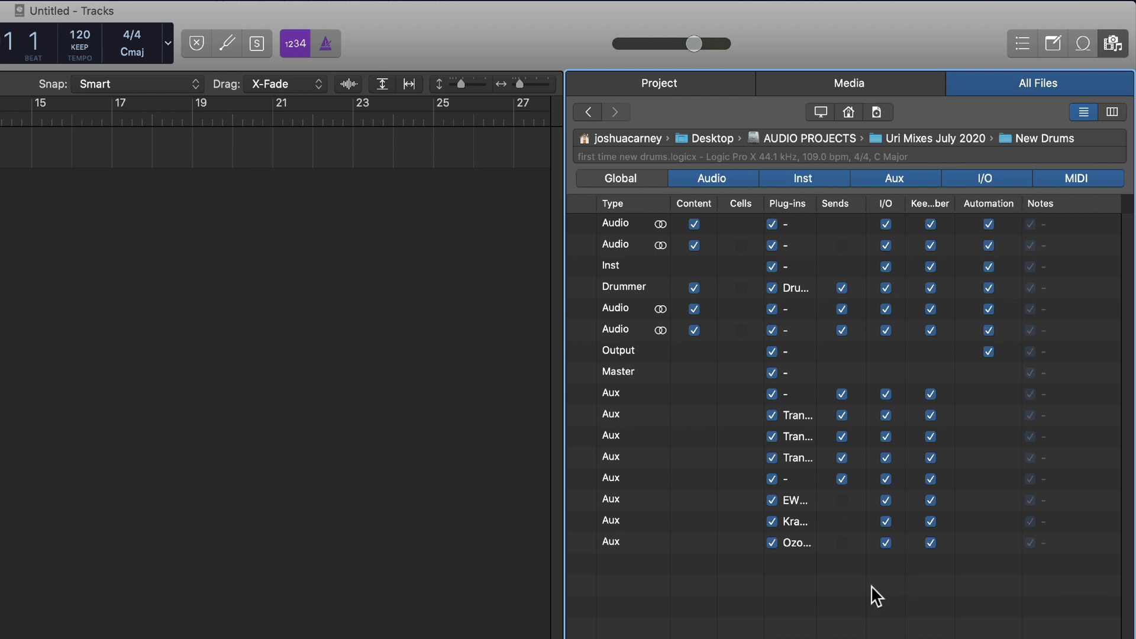
pyautogui.hscroll(-5, 871, 585)
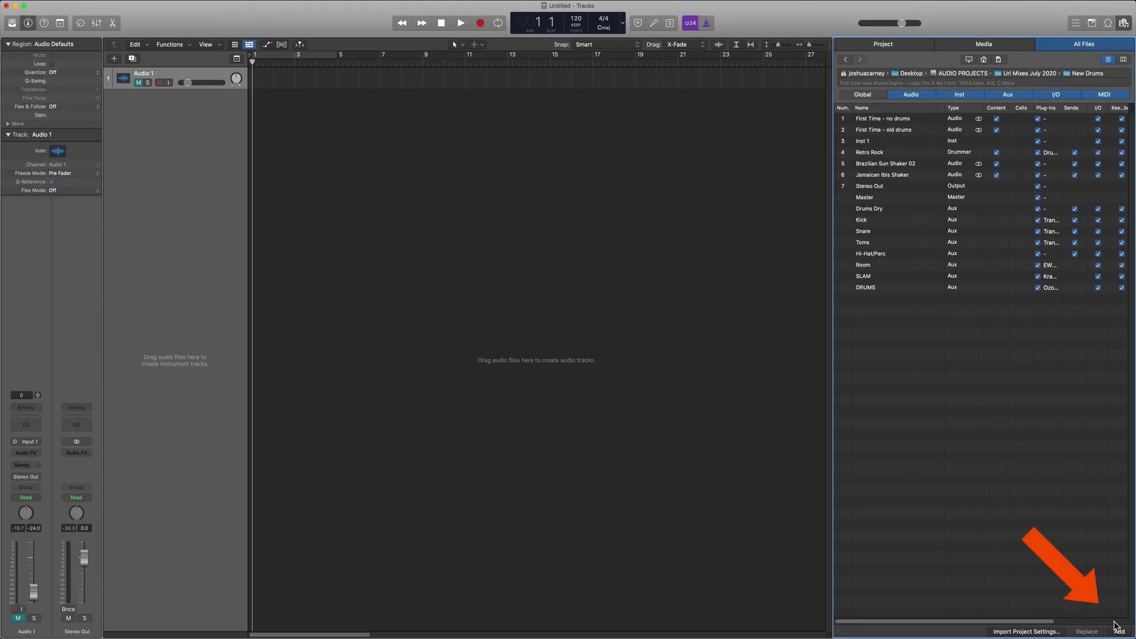
# Add the selected tracks, add all auxes as new ones, and import the tempo information.
pyautogui.click(1118, 631)
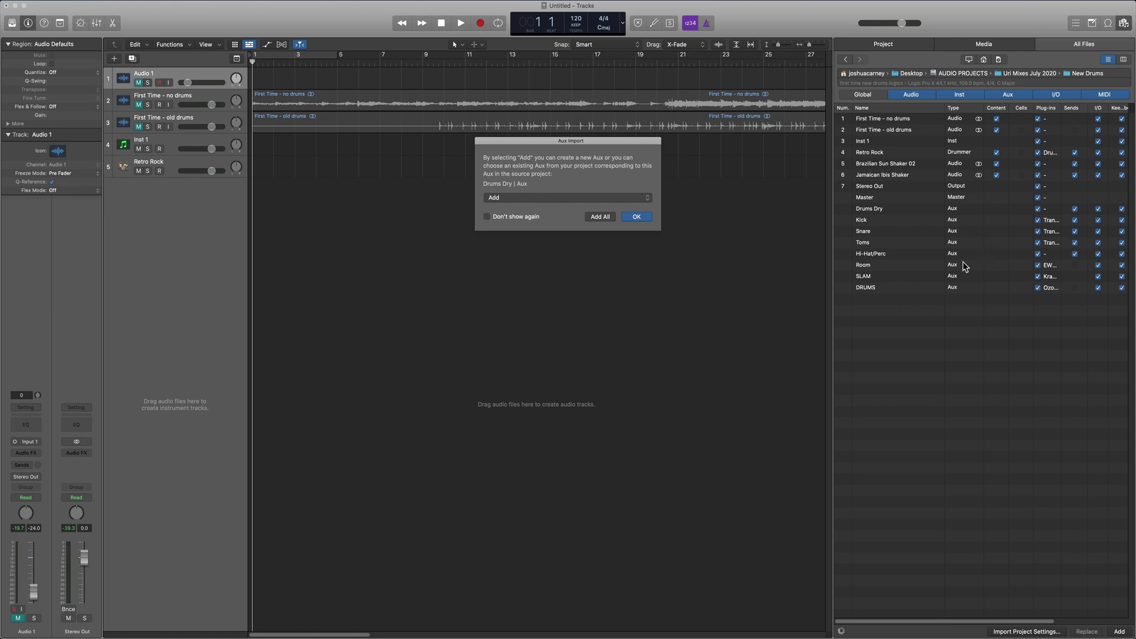
pyautogui.click(600, 218)
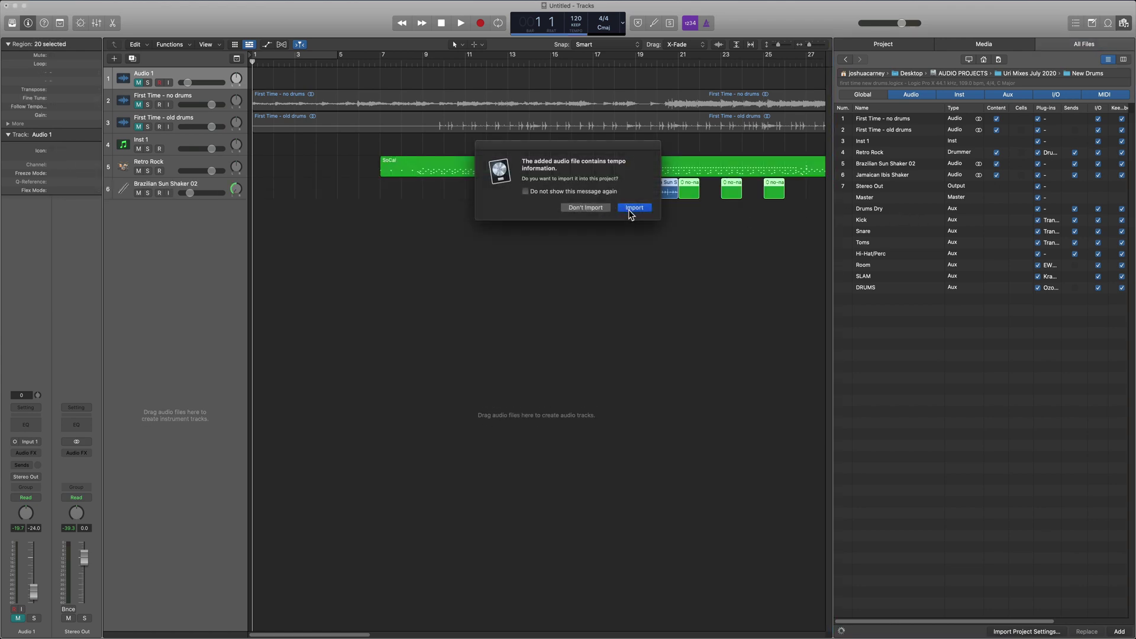
pyautogui.click(632, 208)
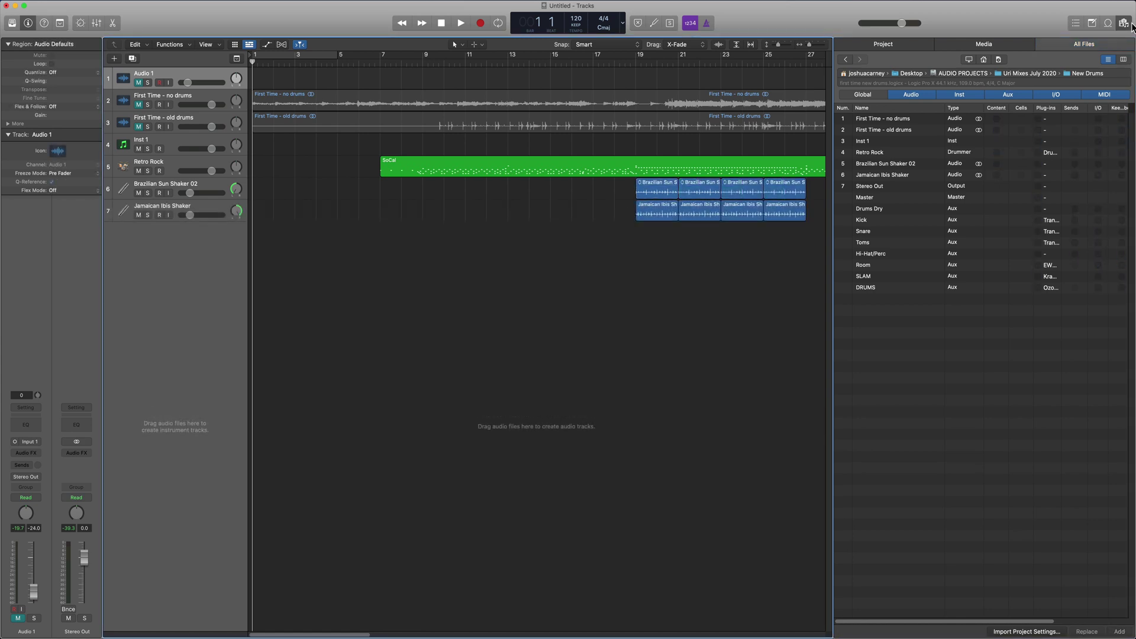
# Fit the project in view and inspect the Retro Rock, First Time and SoCal regions.
pyautogui.press('z')
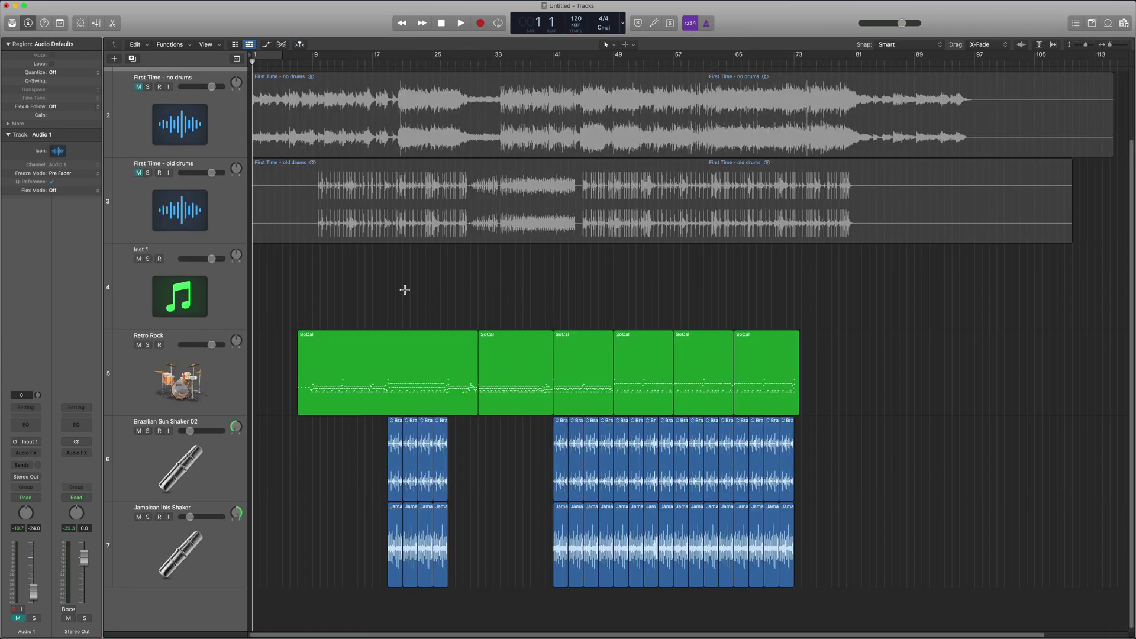
pyautogui.click(218, 368)
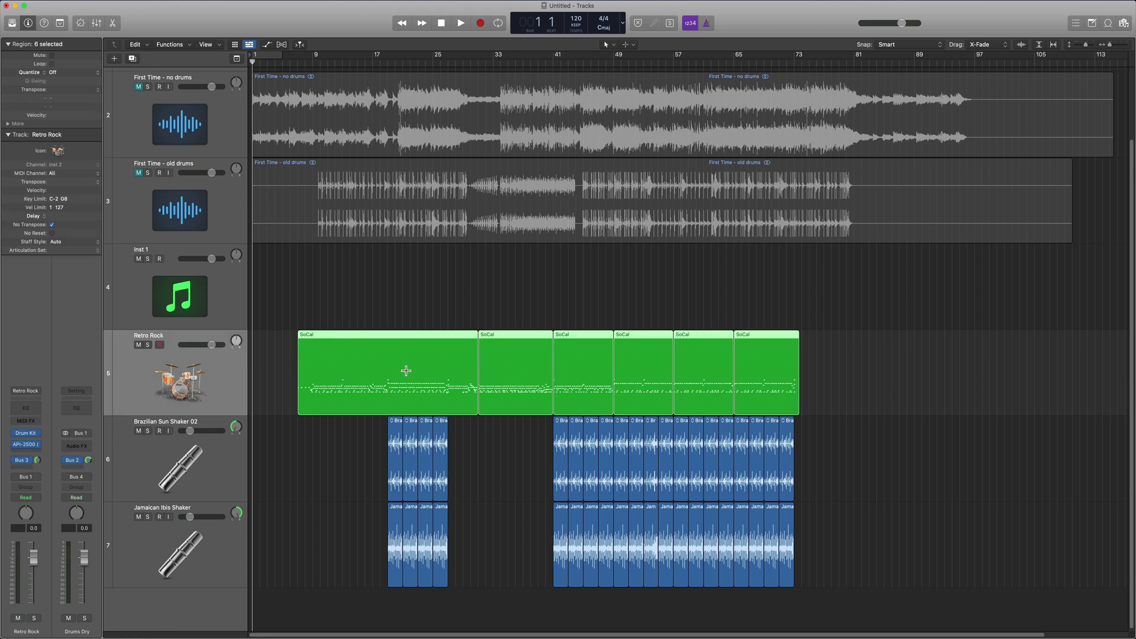
pyautogui.click(394, 313)
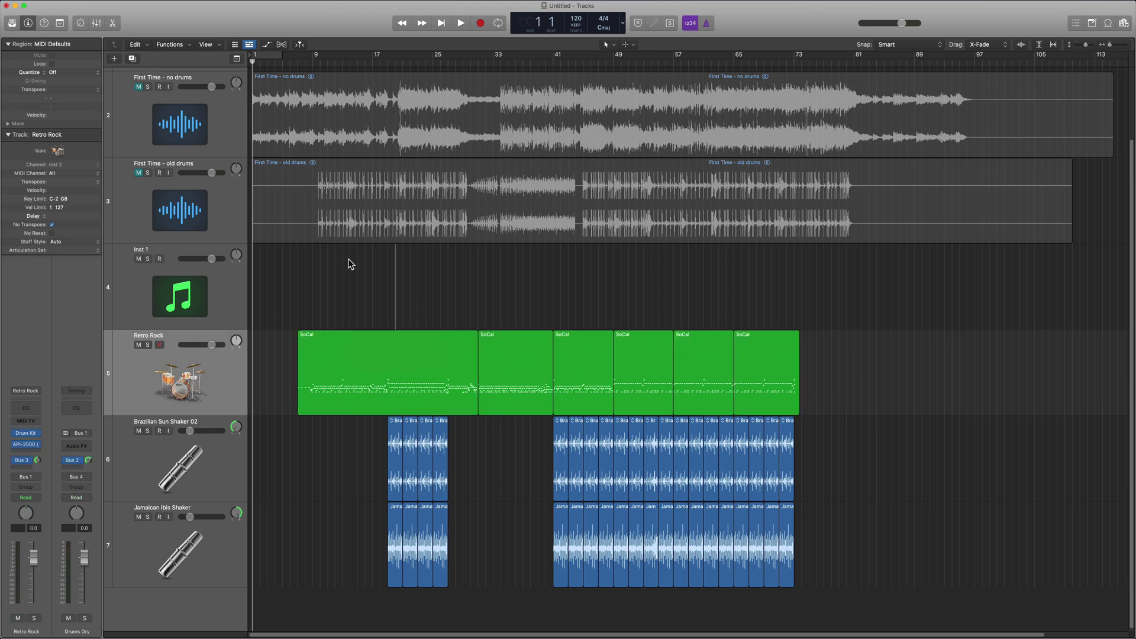
pyautogui.moveTo(380, 266); pyautogui.dragTo(494, 145)
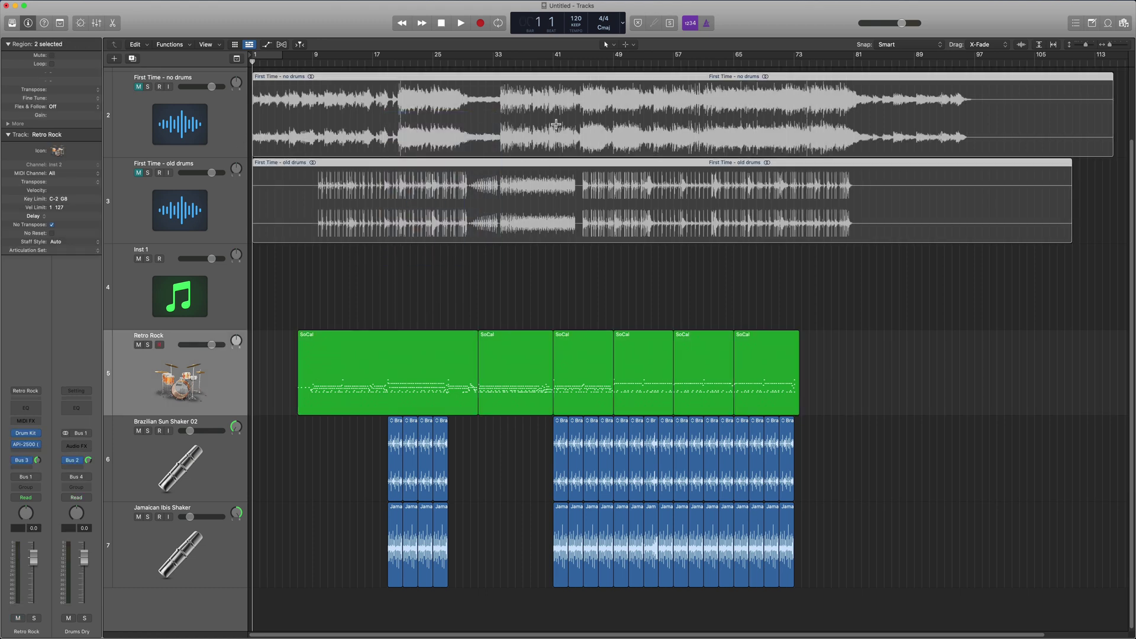
pyautogui.moveTo(280, 353); pyautogui.dragTo(817, 566)
pyautogui.click(859, 537)
# Review the track channels, Drums Dry, Room, SLAM, DRUMS auxes and Master in the Mixer.
pyautogui.press('x')
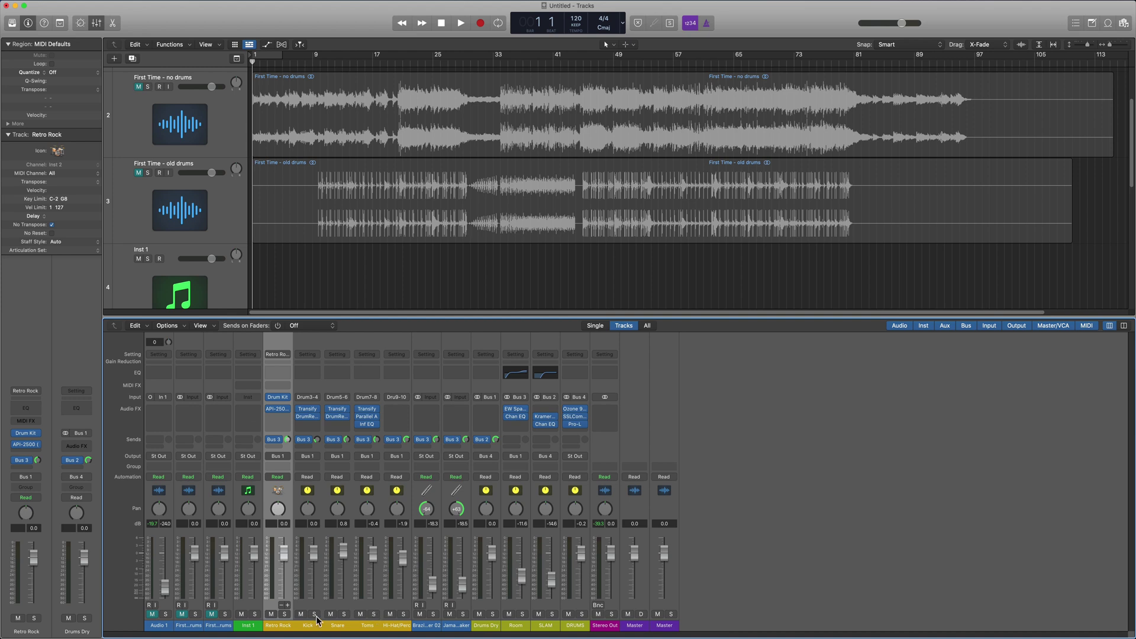
pyautogui.moveTo(277, 618); pyautogui.dragTo(389, 626)
pyautogui.moveTo(492, 624); pyautogui.dragTo(566, 623)
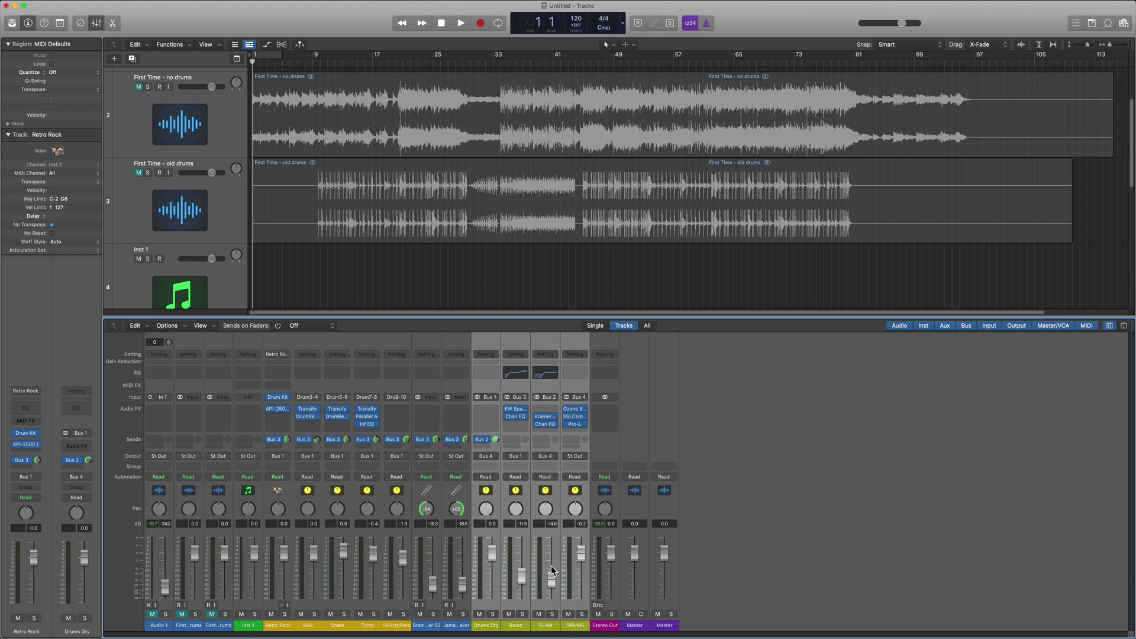
pyautogui.click(674, 627)
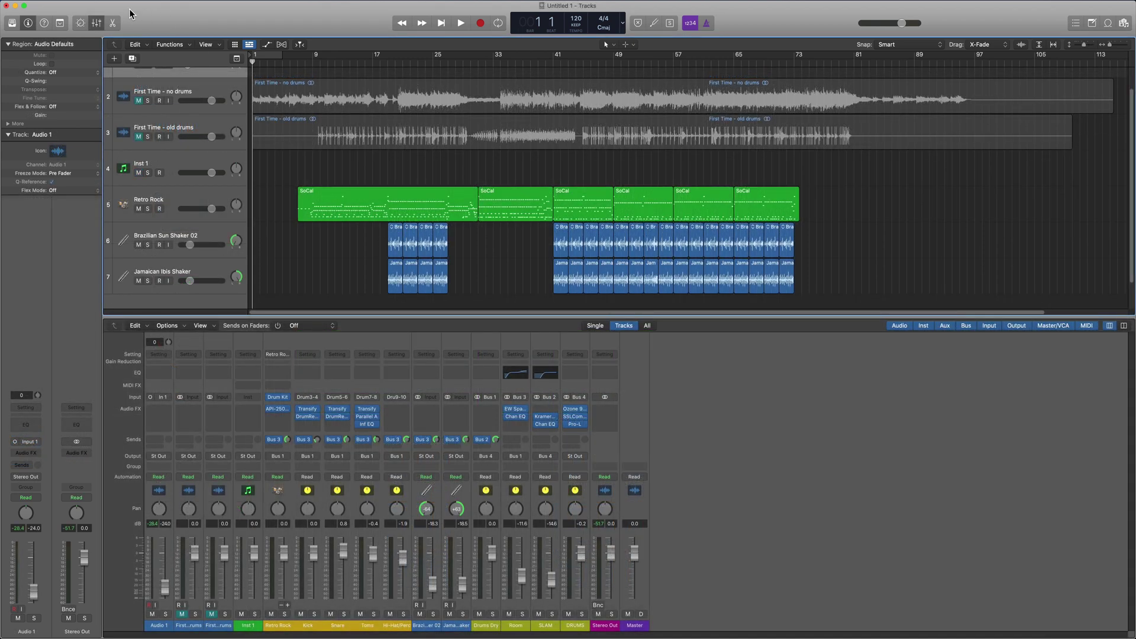
# Save the project to the Desktop as 'New Drums', organized as a folder.
pyautogui.click(83, 2)
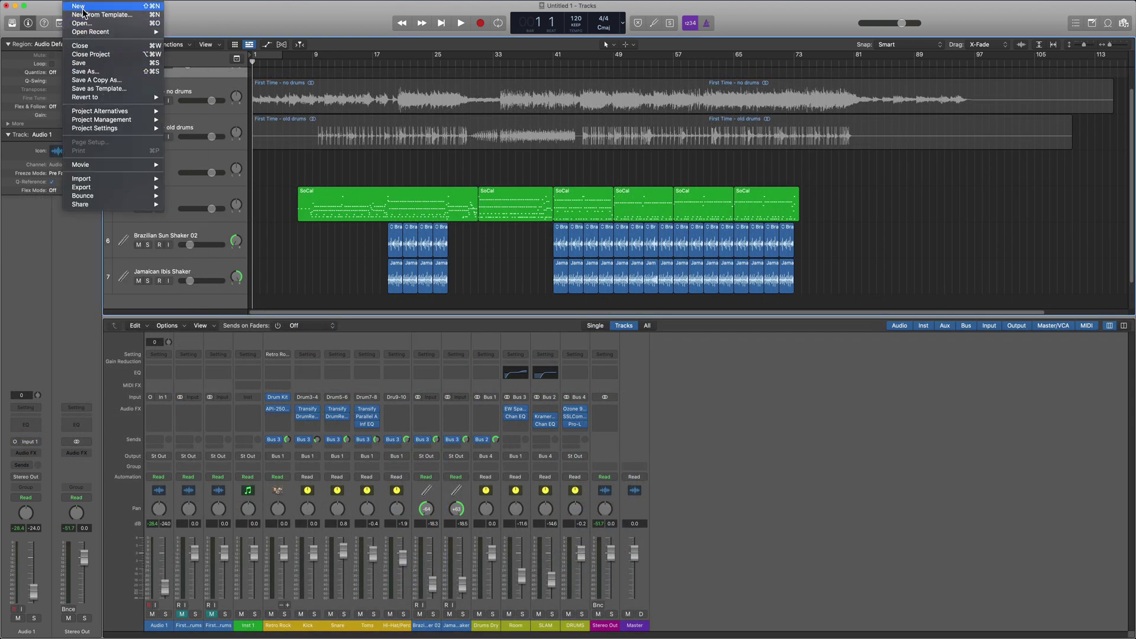
pyautogui.press('Escape')
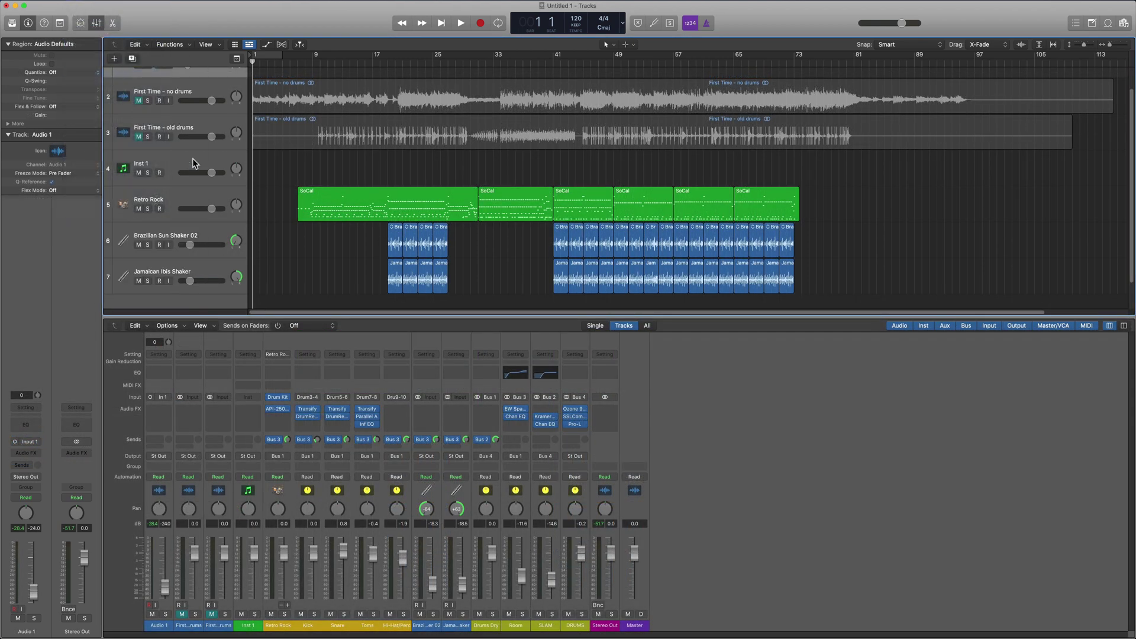
pyautogui.press('super+s')
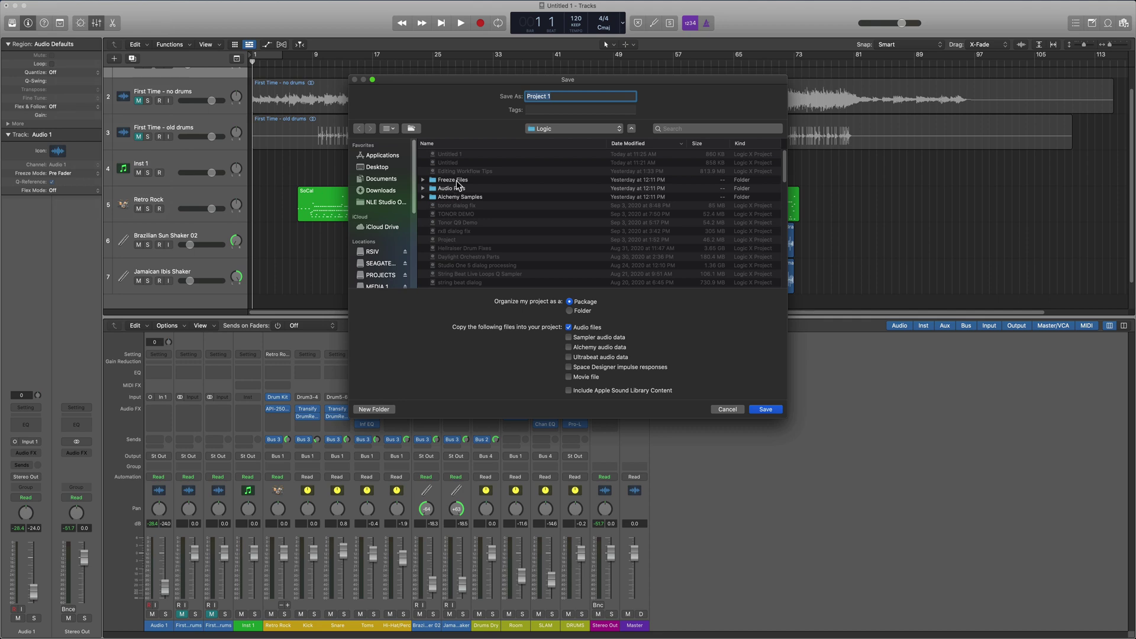
pyautogui.click(394, 168)
pyautogui.write('New ')
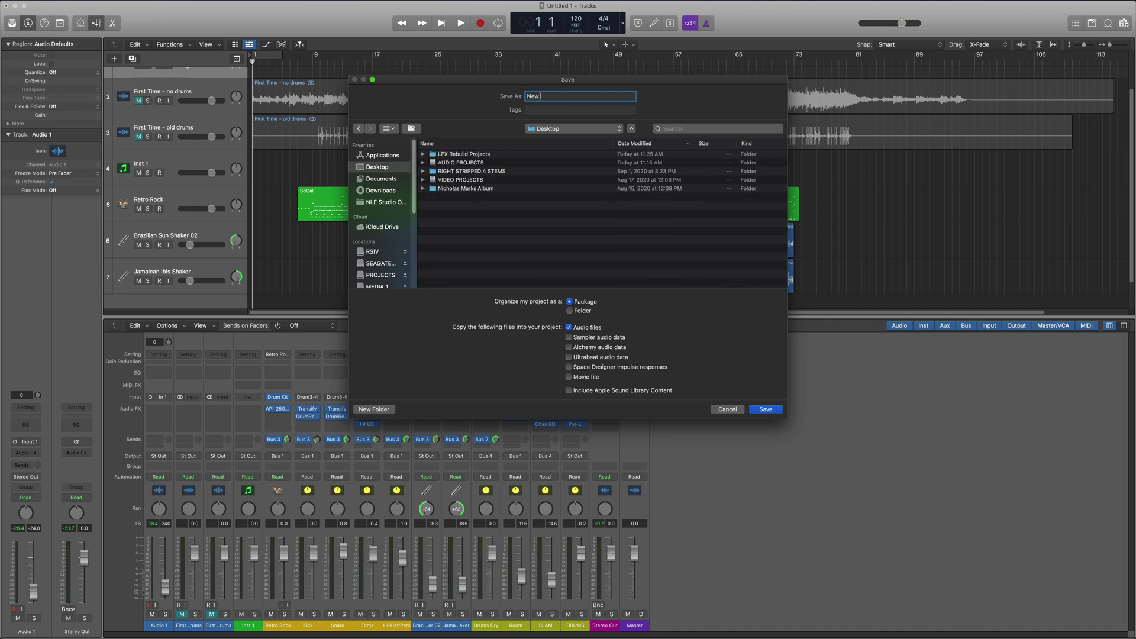
pyautogui.write('Drums')
pyautogui.click(583, 310)
pyautogui.click(766, 409)
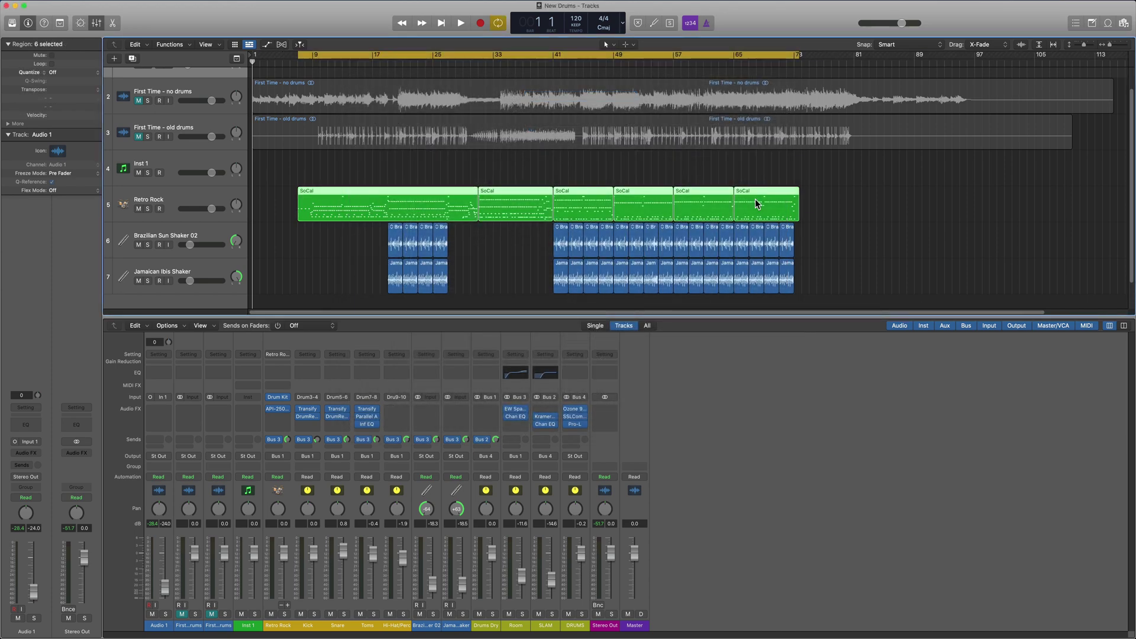
pyautogui.click(716, 161)
pyautogui.press('space')
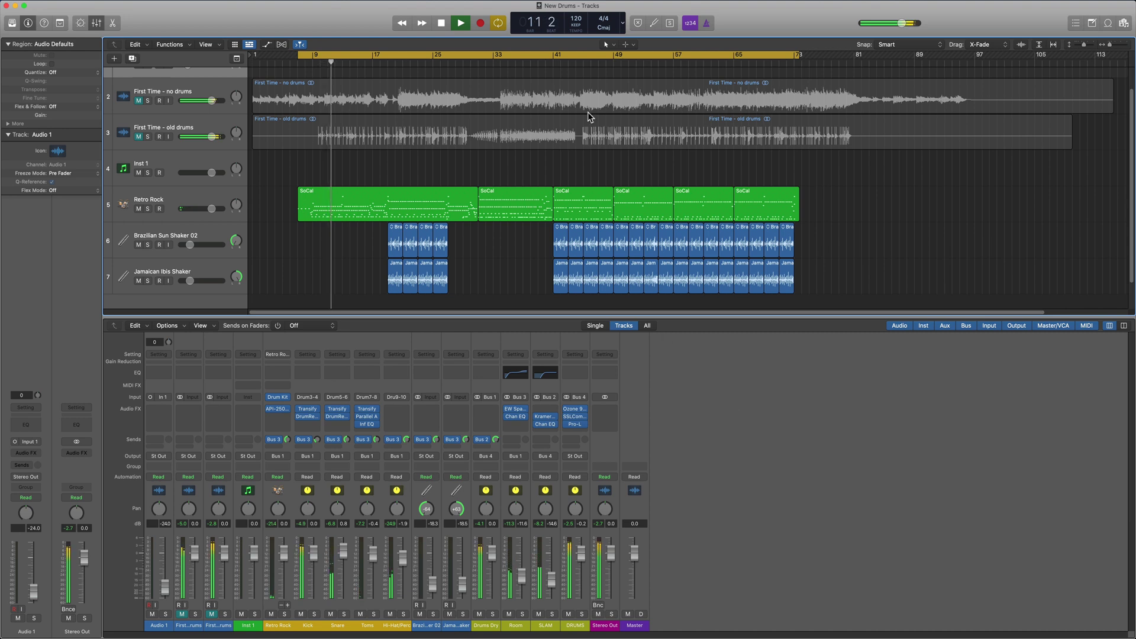
pyautogui.click(577, 59)
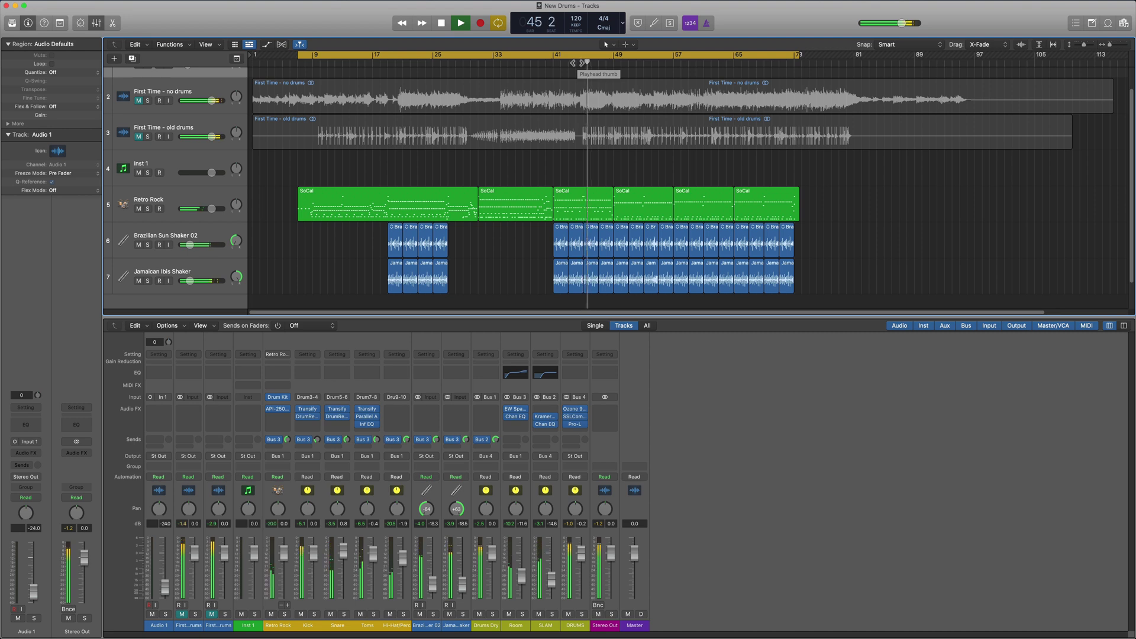
pyautogui.press('space')
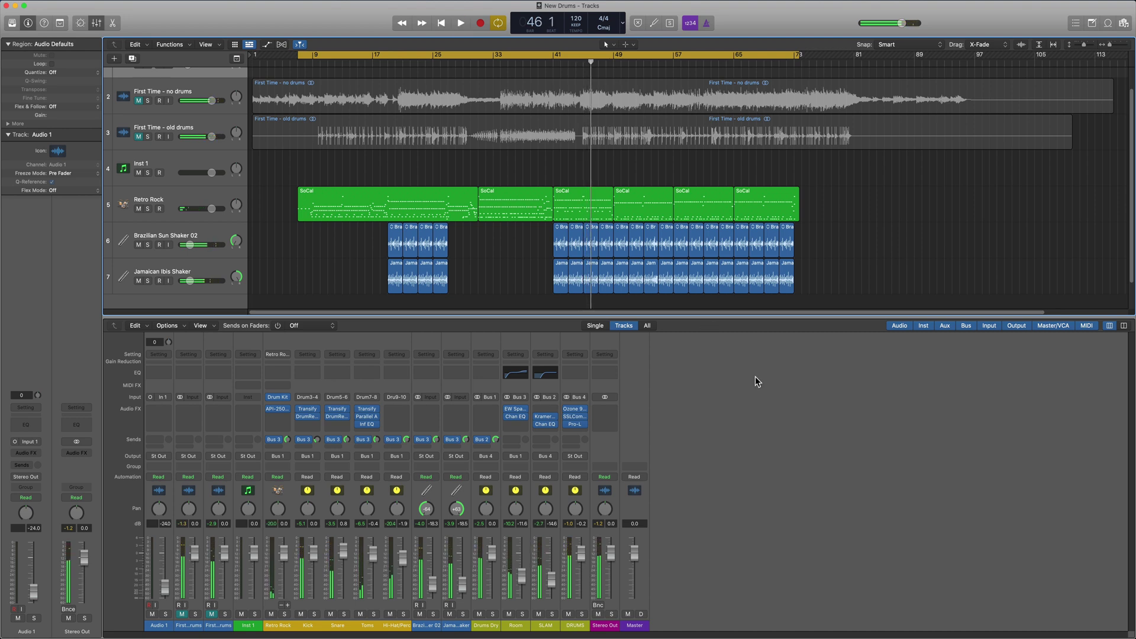